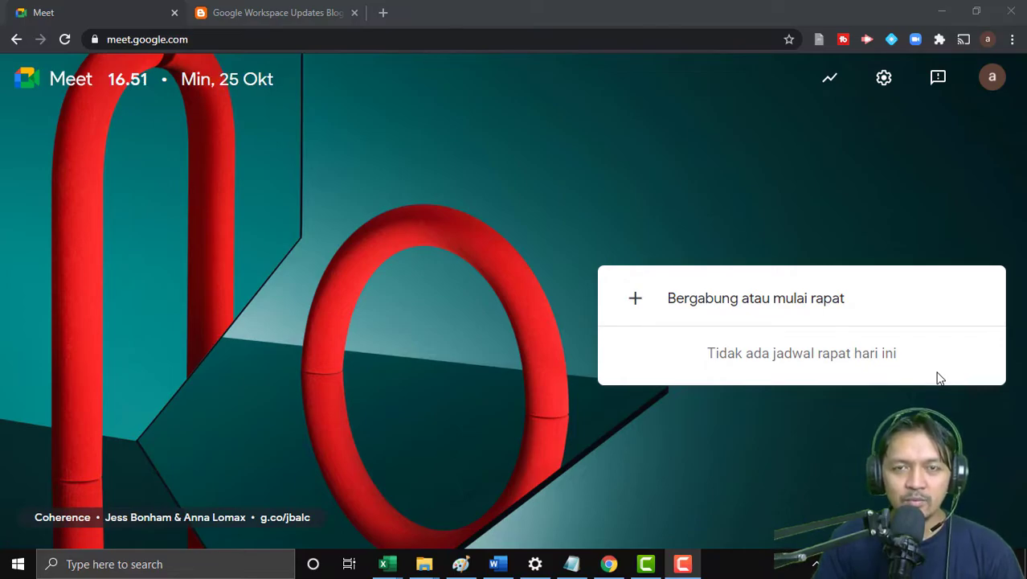
Step: Load meet.google.com, start a new meeting and join it
left_click(194, 38)
key("Return")
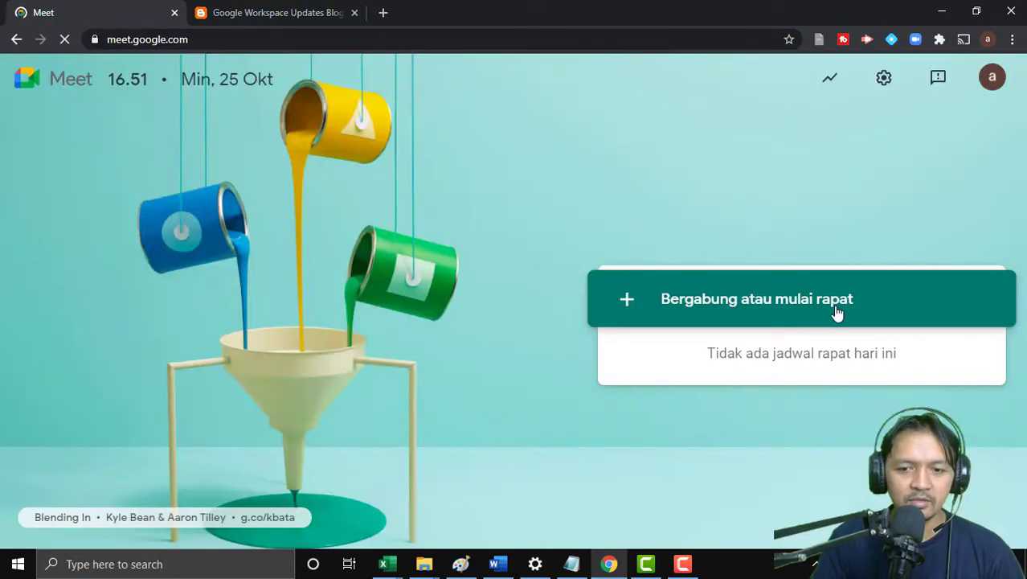
left_click(836, 312)
left_click(684, 399)
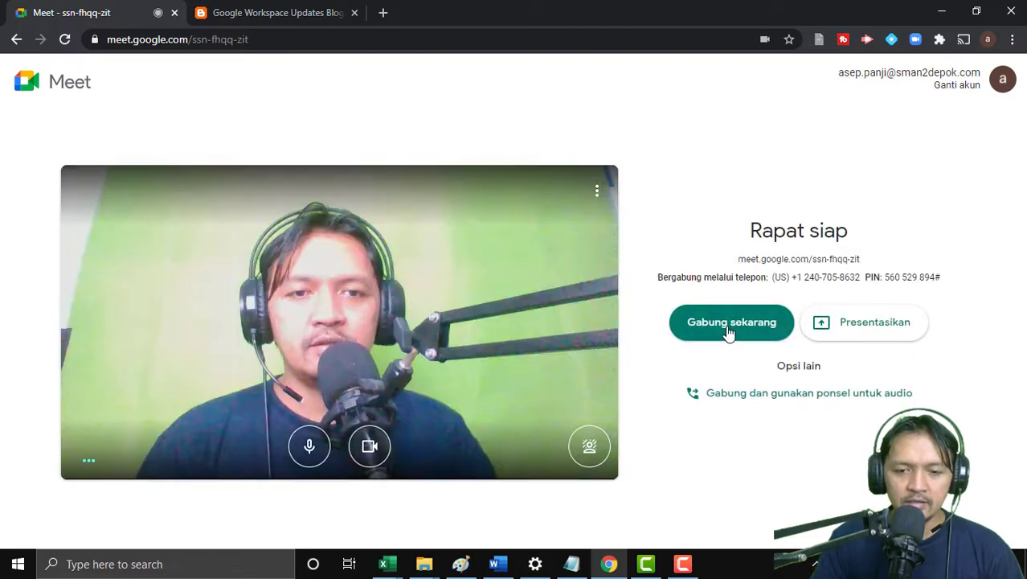
left_click(729, 328)
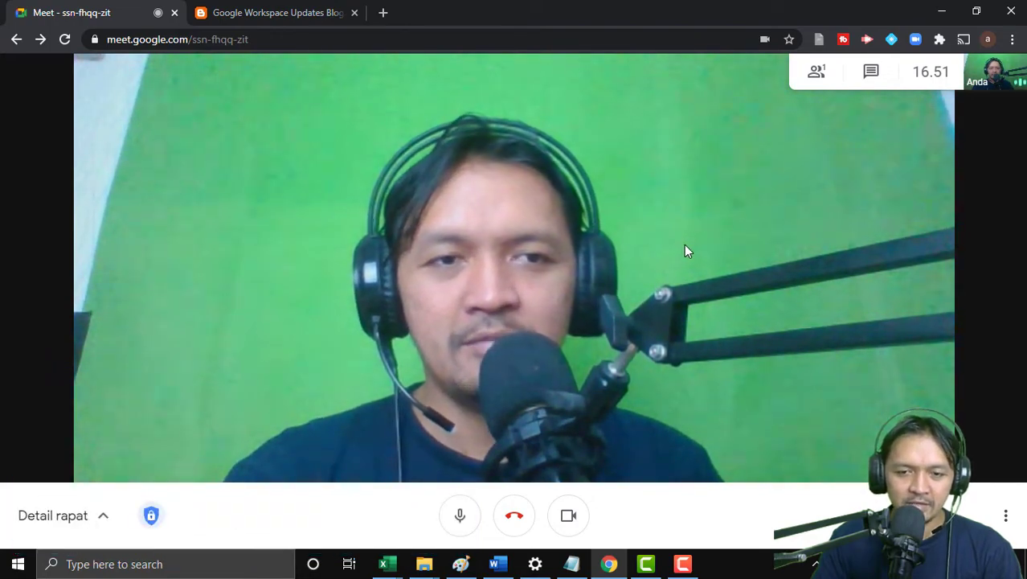
Step: Turn on the camera's background blur in the meeting and switch it off again
left_click(1005, 515)
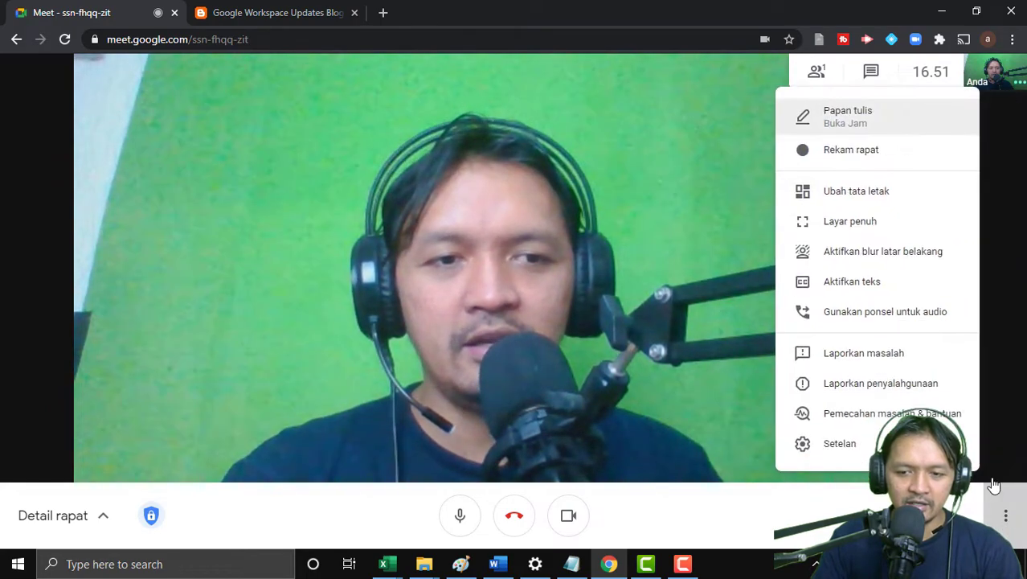
left_click(883, 257)
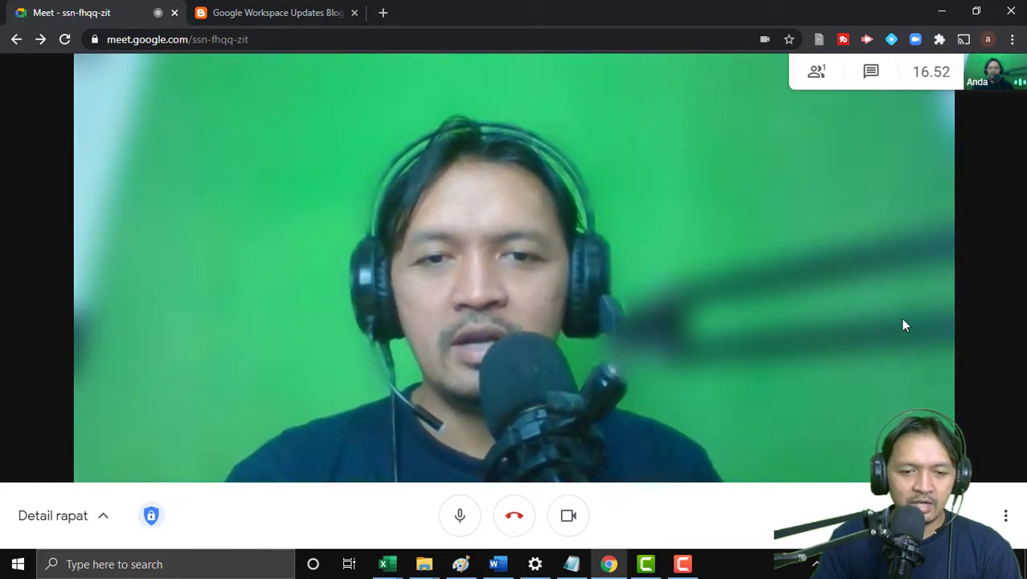
left_click(1008, 527)
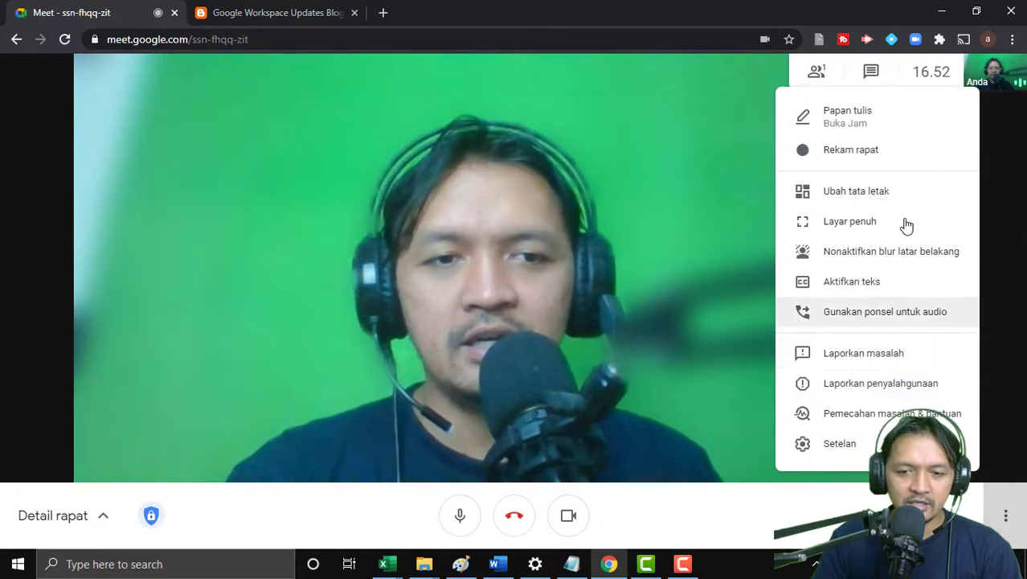
left_click(869, 256)
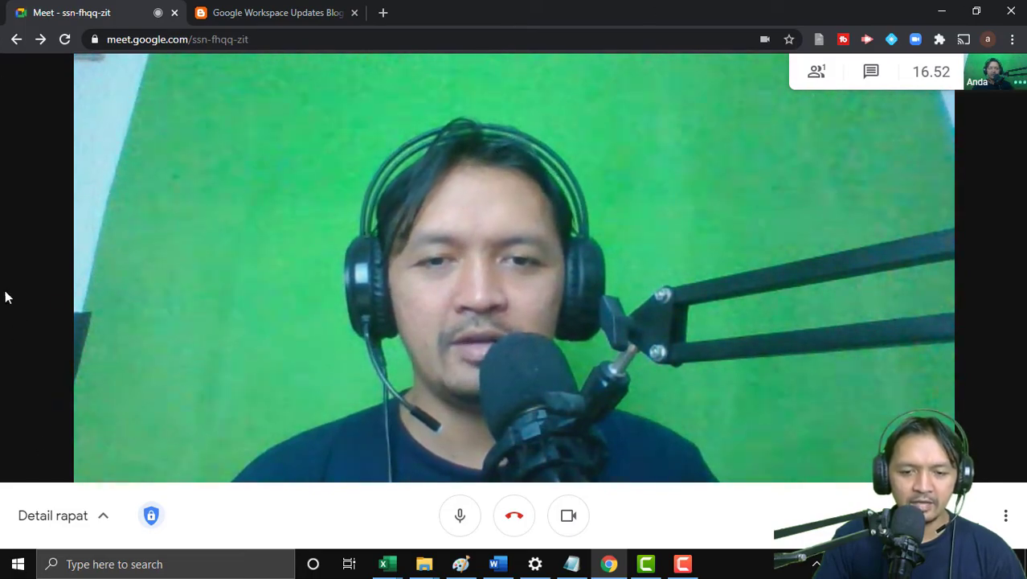
Step: Set the meeting layout to Bersusun (tiled) with a maximum of 49 tiles
left_click(1005, 516)
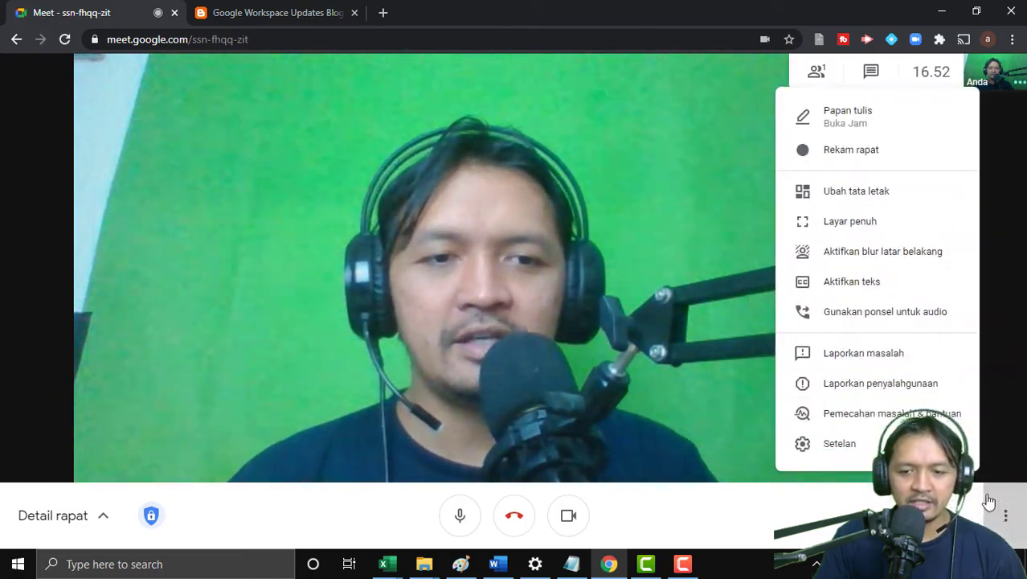
left_click(856, 195)
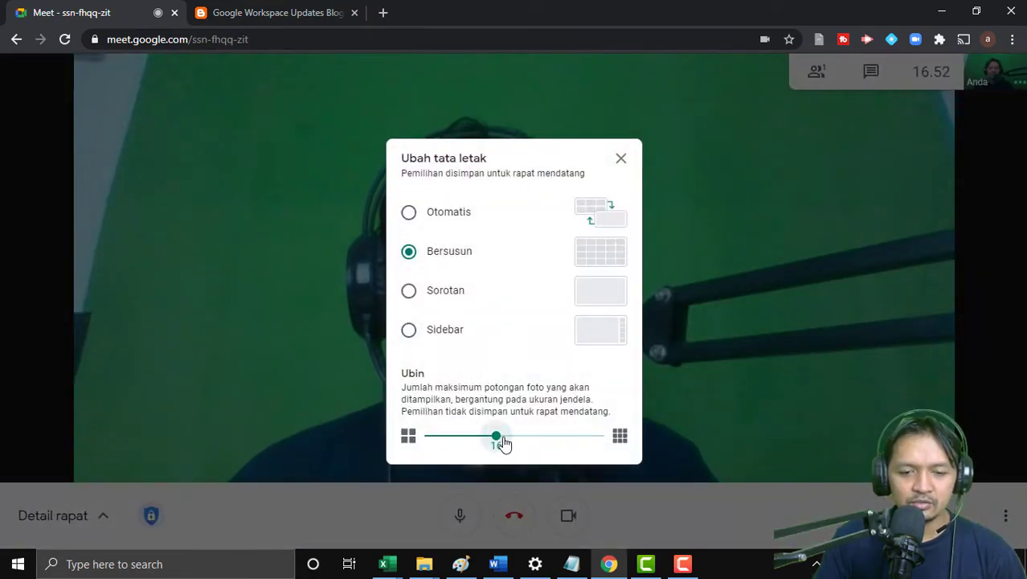
left_click_drag(560, 451, 626, 447)
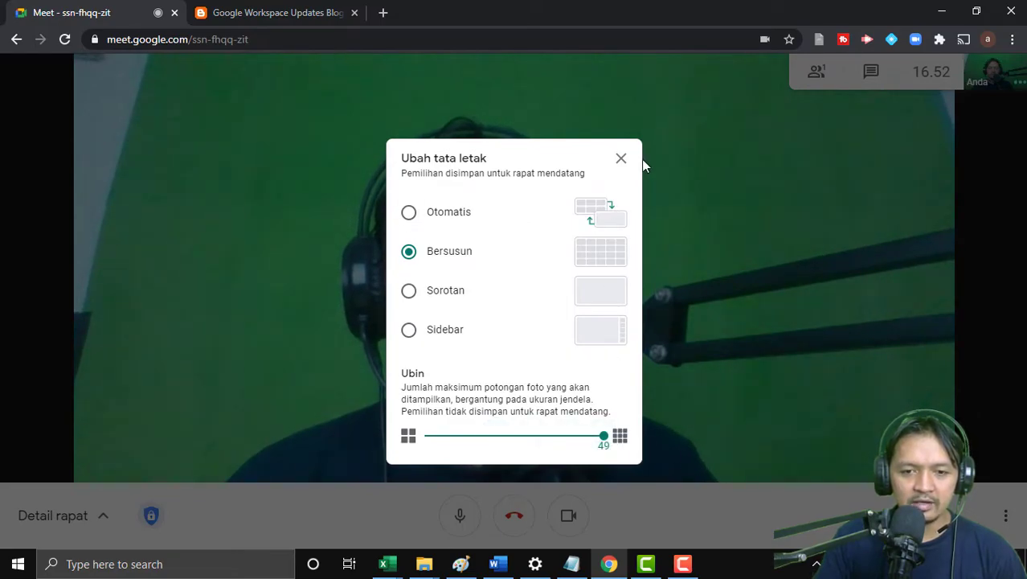
left_click(620, 159)
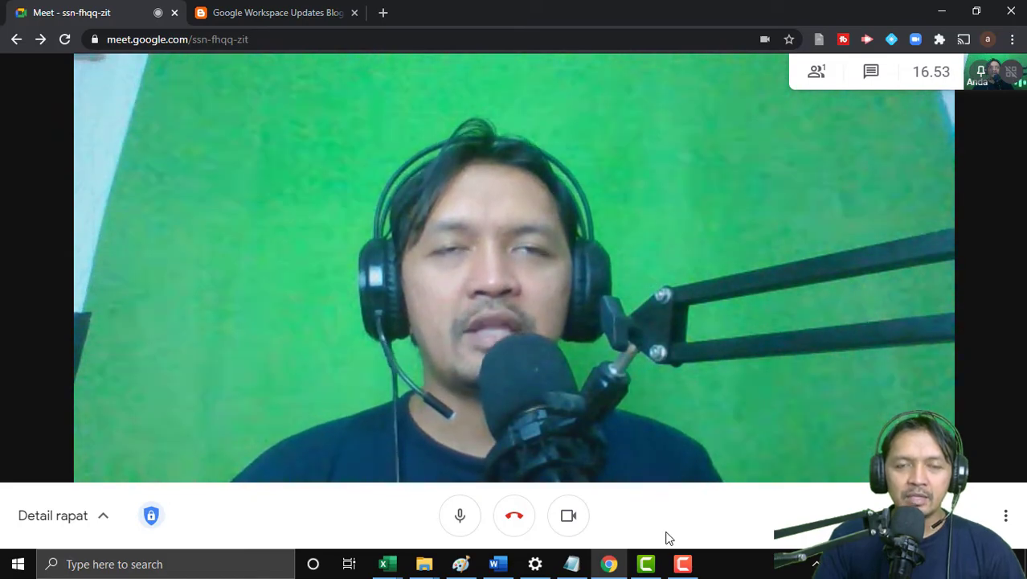
Step: Show the meeting chat and disable sending of chat messages by participants in the meeting security settings
left_click(872, 72)
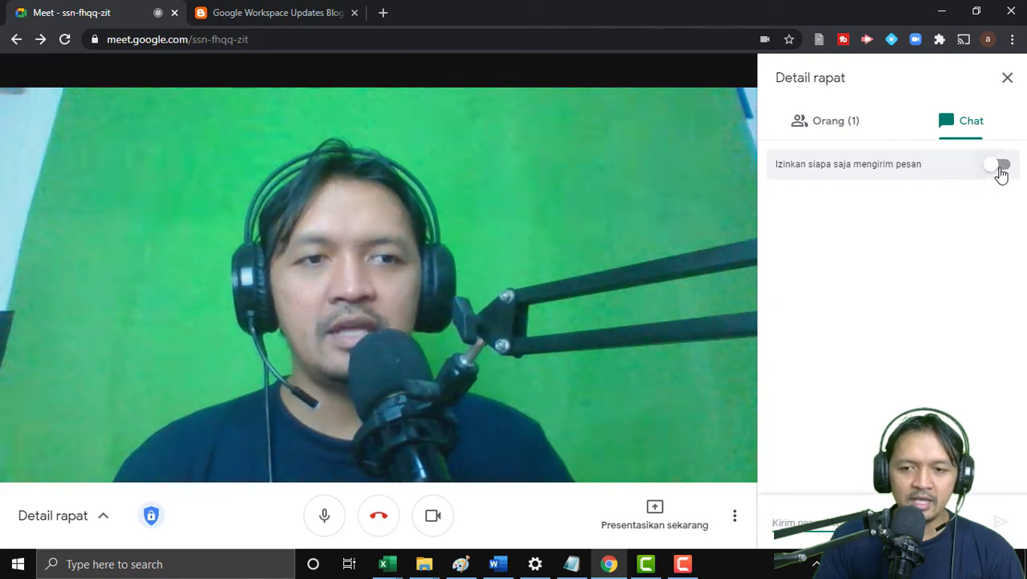
left_click(151, 517)
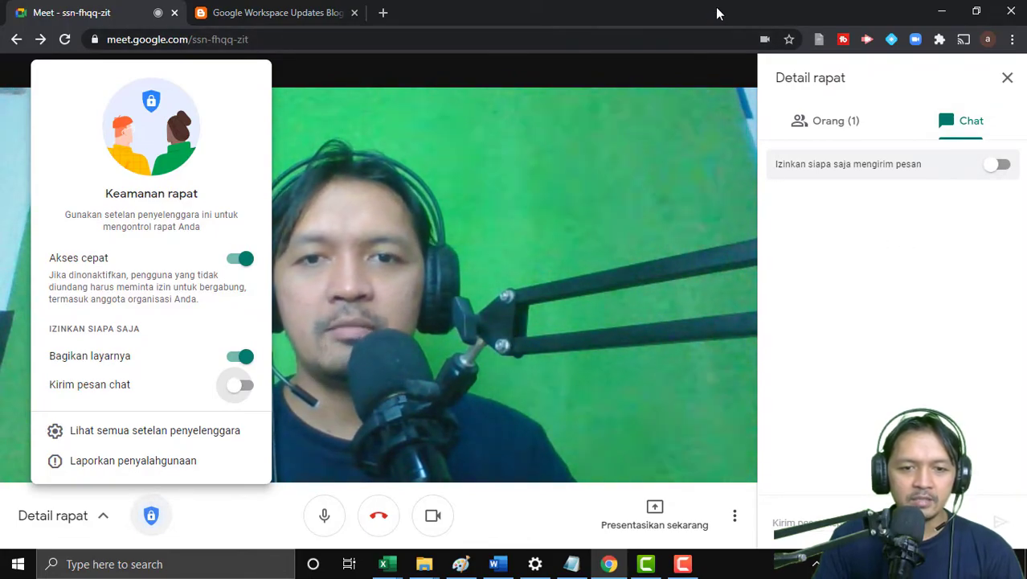
left_click(560, 76)
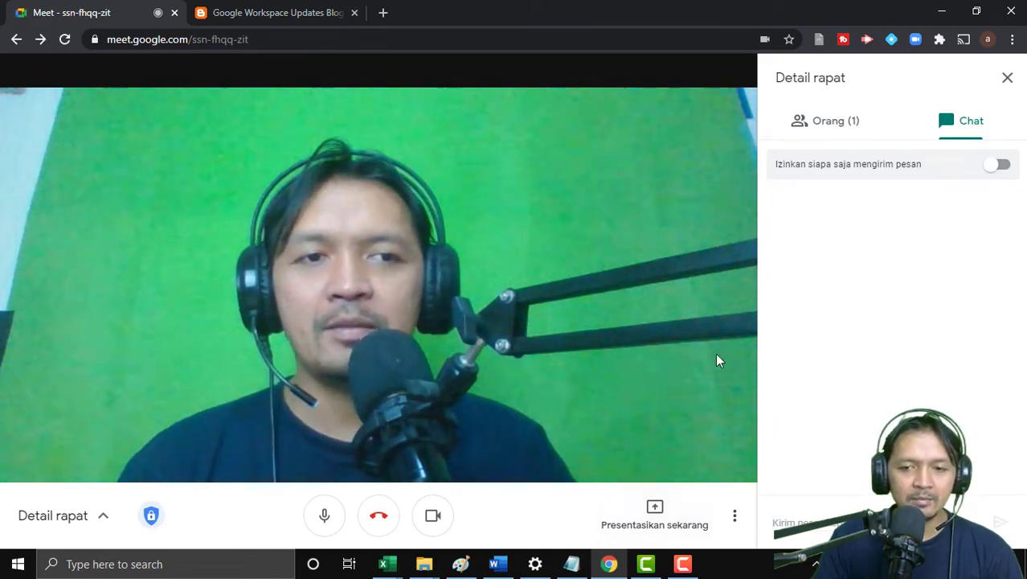
Step: Disable screen sharing for participants in the meeting security settings and close the chat
left_click(152, 516)
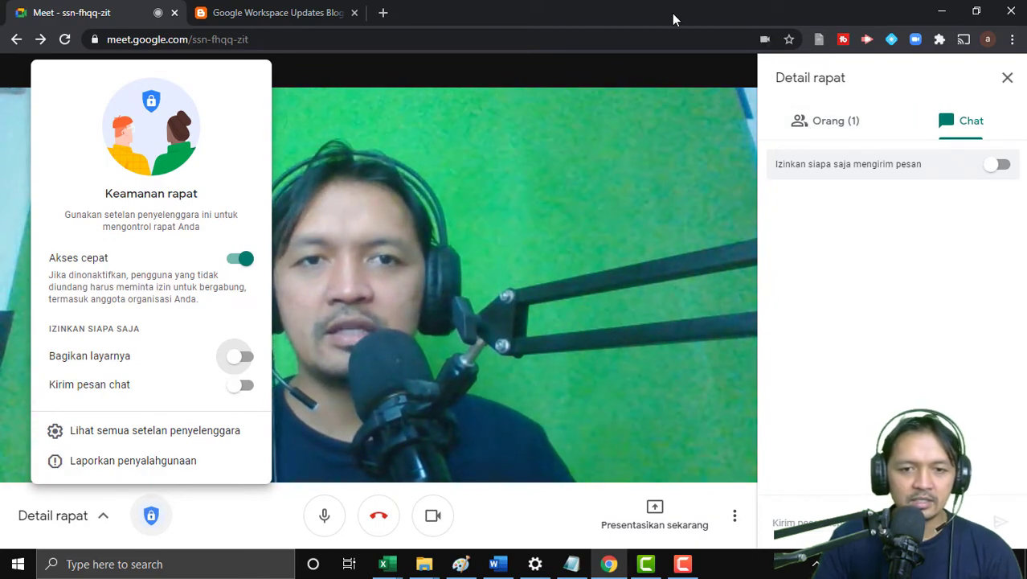
left_click(1007, 78)
left_click(1007, 78)
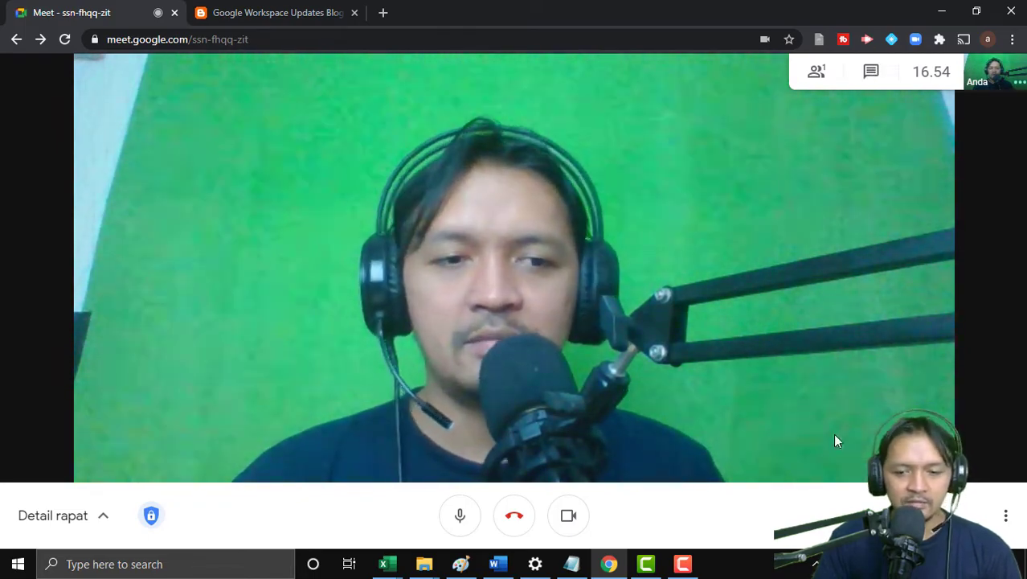
Step: Turn off Akses cepat (quick access) in the meeting security settings and re-enable it
left_click(150, 517)
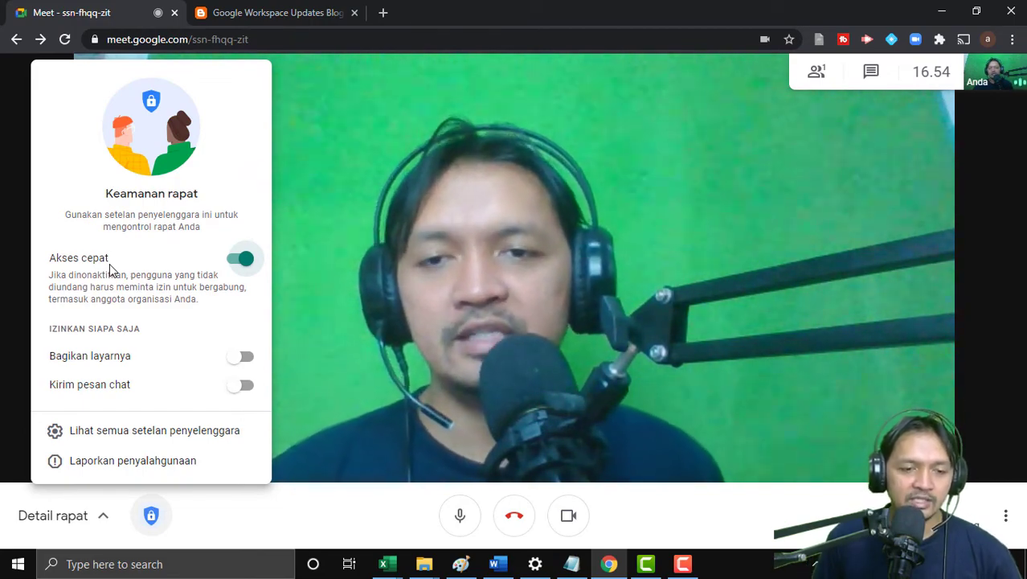
left_click(238, 260)
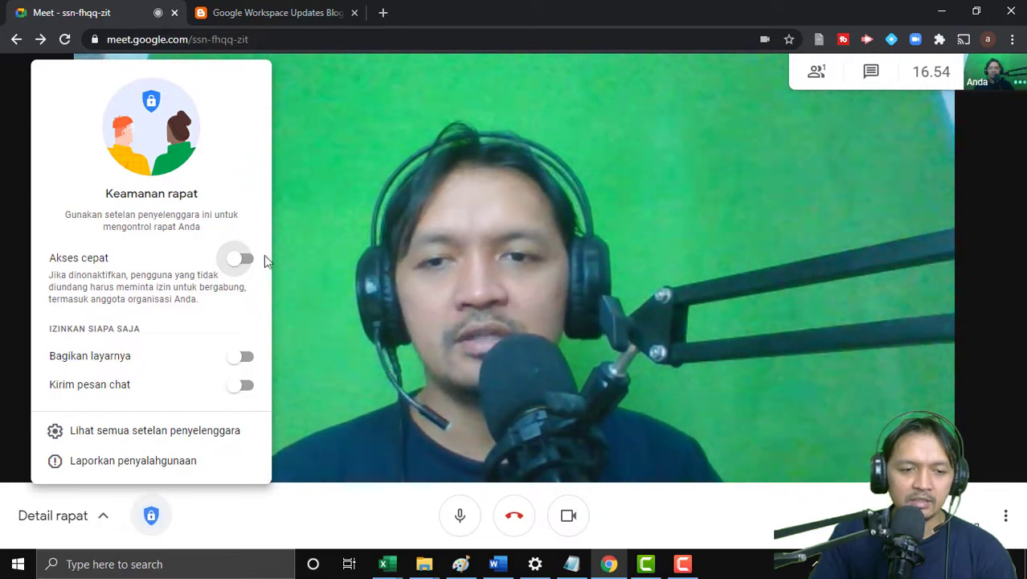
left_click(244, 261)
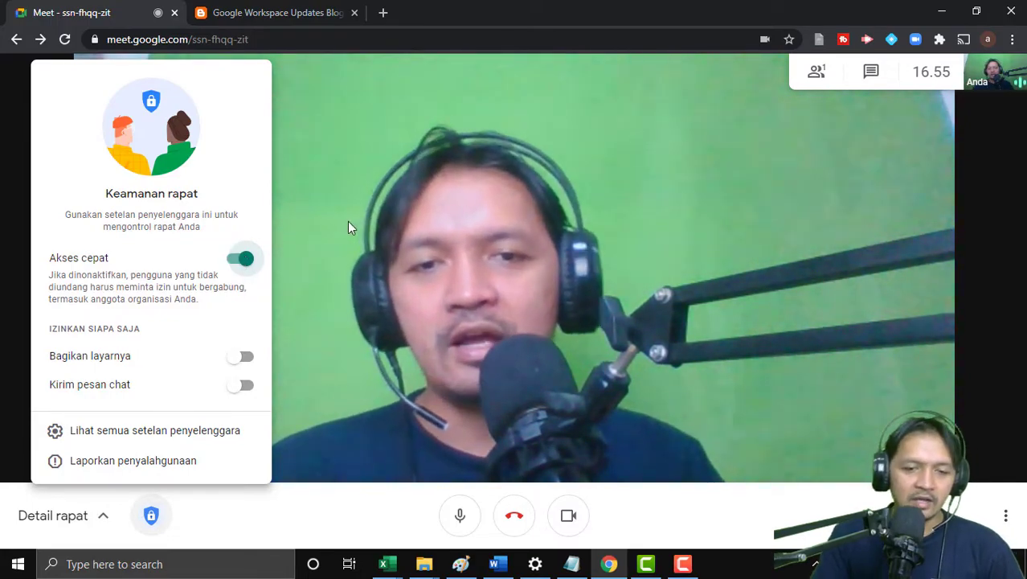
left_click(606, 247)
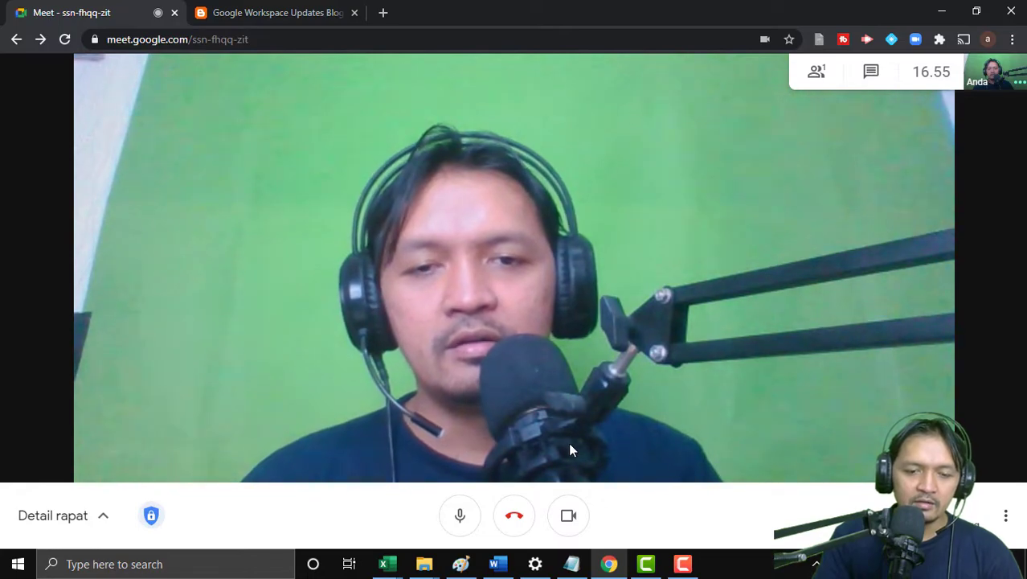
Step: Check the feature list in Notepad and start a new whiteboard from the meeting in a maximized window
left_click(575, 569)
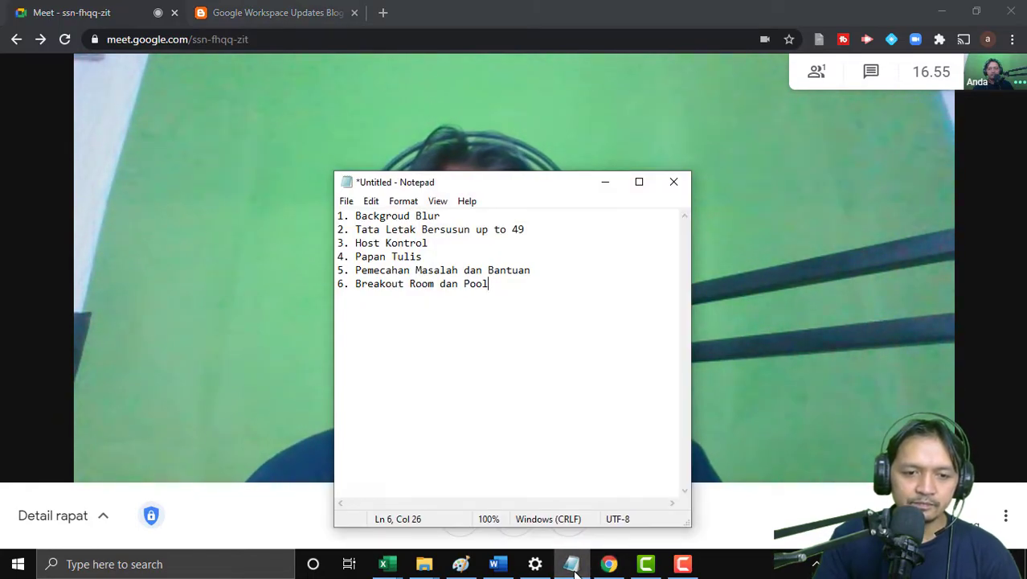
left_click(572, 569)
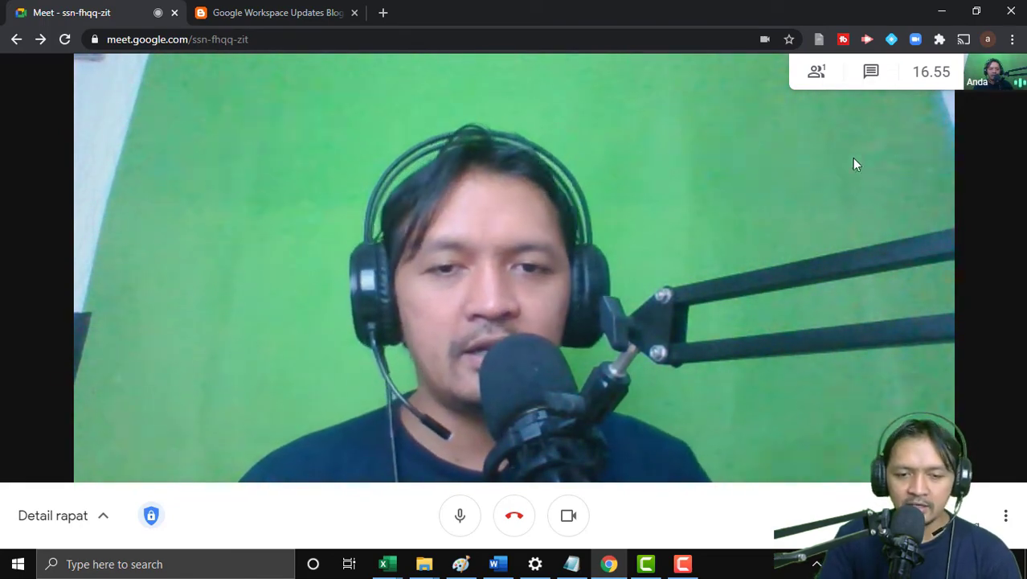
left_click(1007, 515)
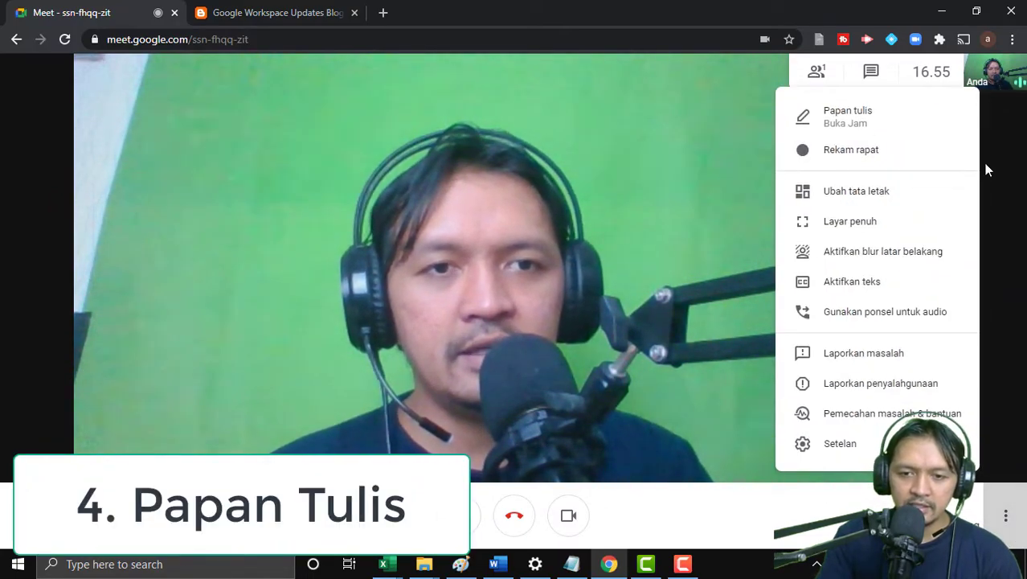
left_click(888, 115)
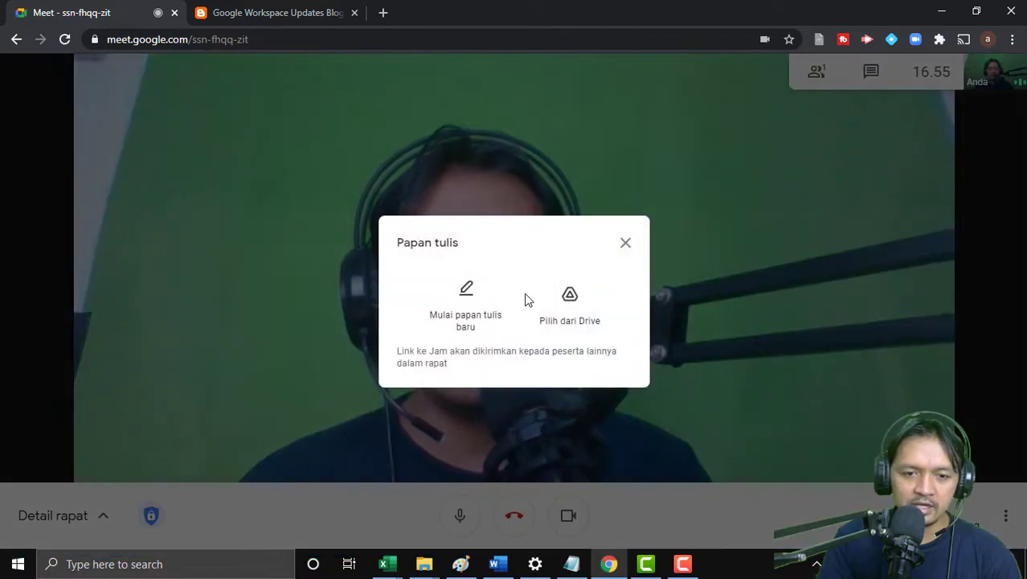
left_click(458, 296)
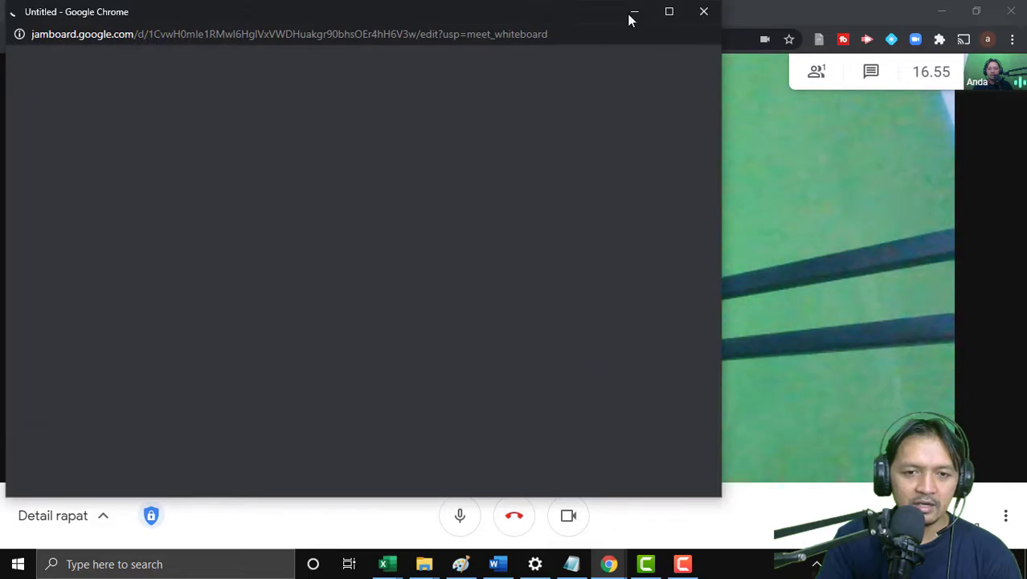
left_click(669, 13)
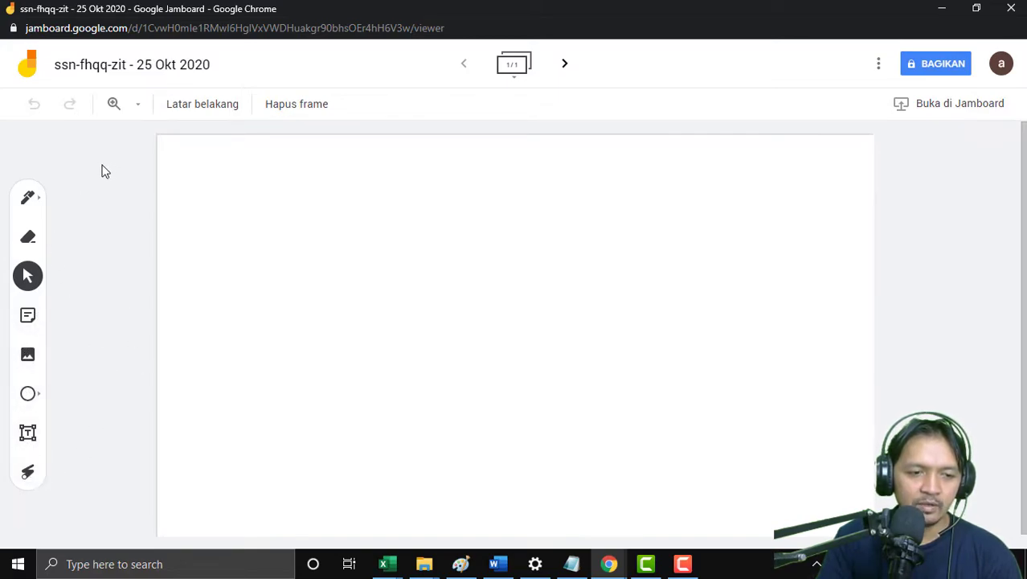
Step: Draw three roughly vertical freehand strokes on the whiteboard: a red pen line, a black pen line and a thick grey highlighter line
left_click(37, 204)
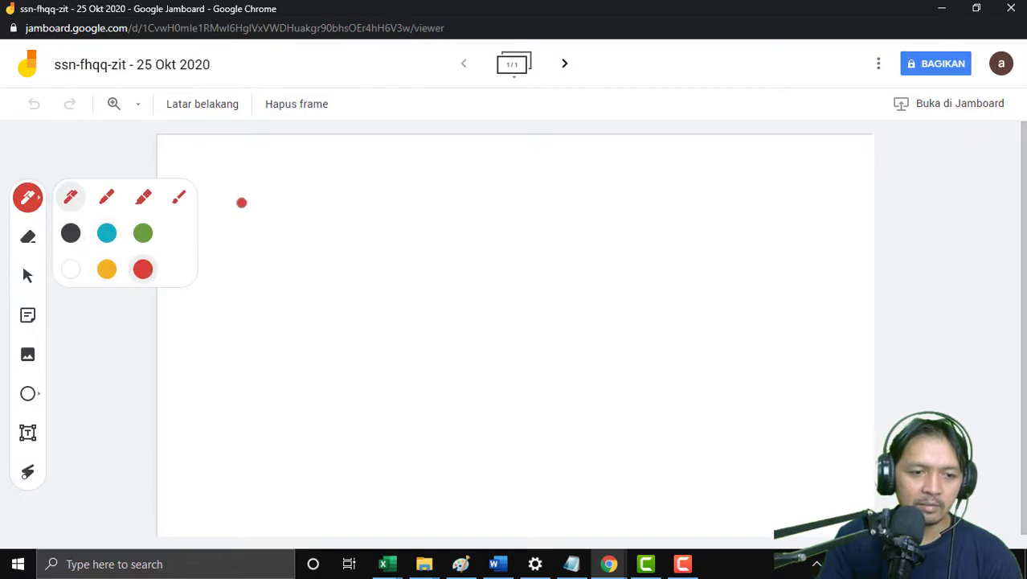
left_click_drag(256, 197, 283, 415)
left_click(37, 201)
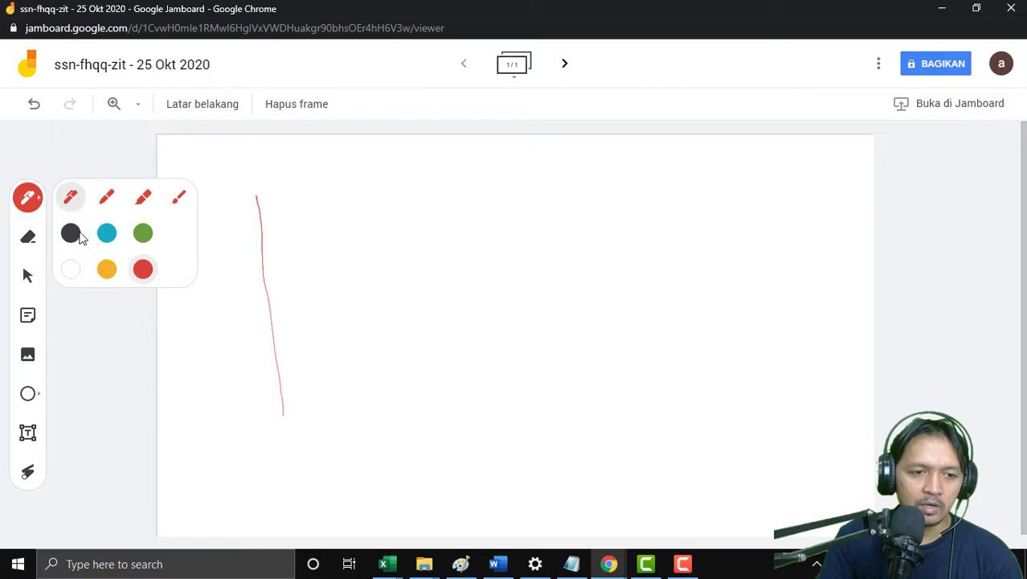
left_click_drag(325, 199, 325, 209)
left_click(27, 199)
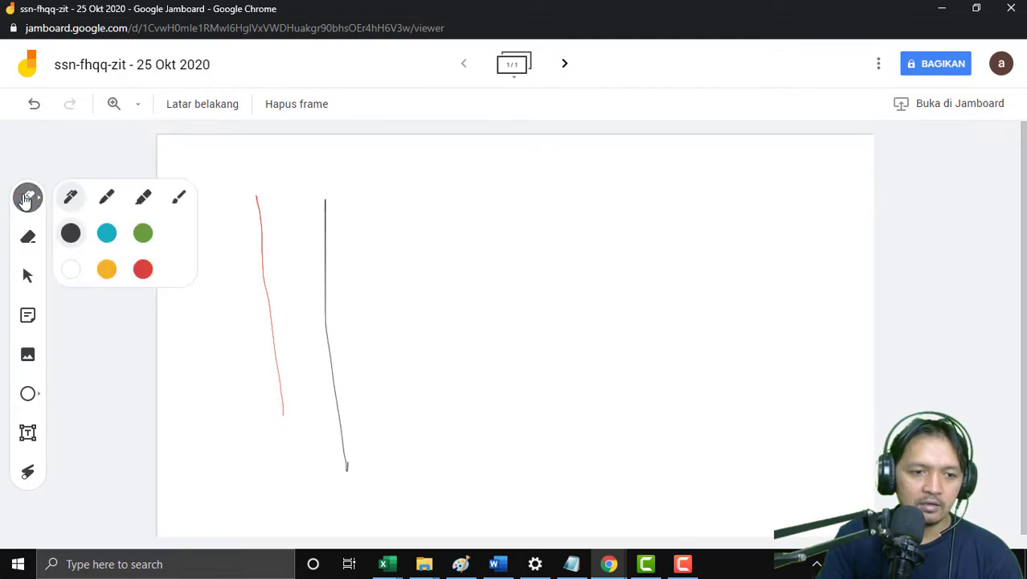
left_click_drag(387, 198, 387, 394)
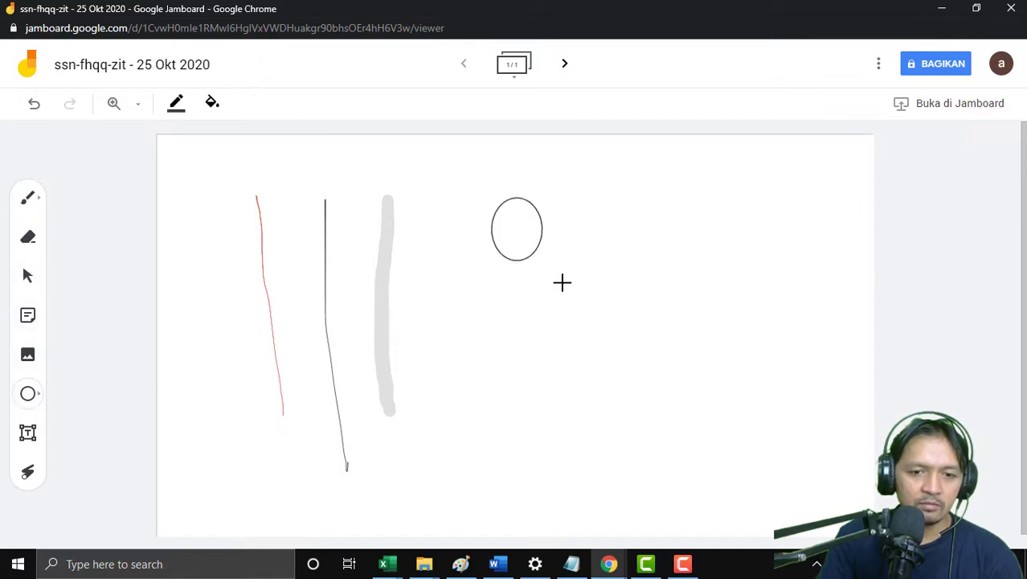
Step: Draw an ellipse and a wide rectangle on the whiteboard to the right of the freehand strokes
left_click(32, 398)
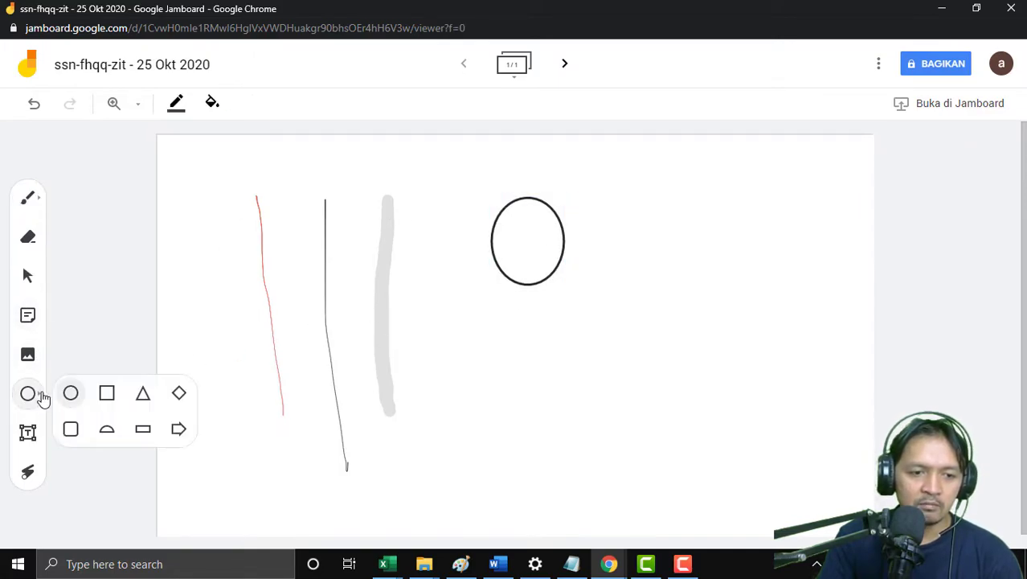
left_click(106, 394)
left_click_drag(656, 201, 808, 280)
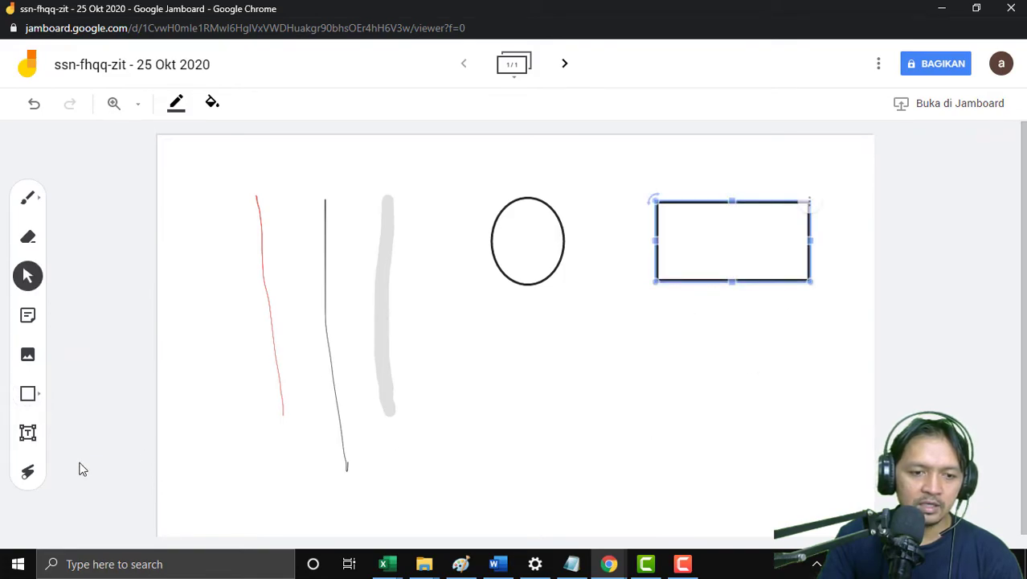
Step: Add the text "aspal edu" below the ellipse and rectangle, and close the whiteboard window
left_click(27, 433)
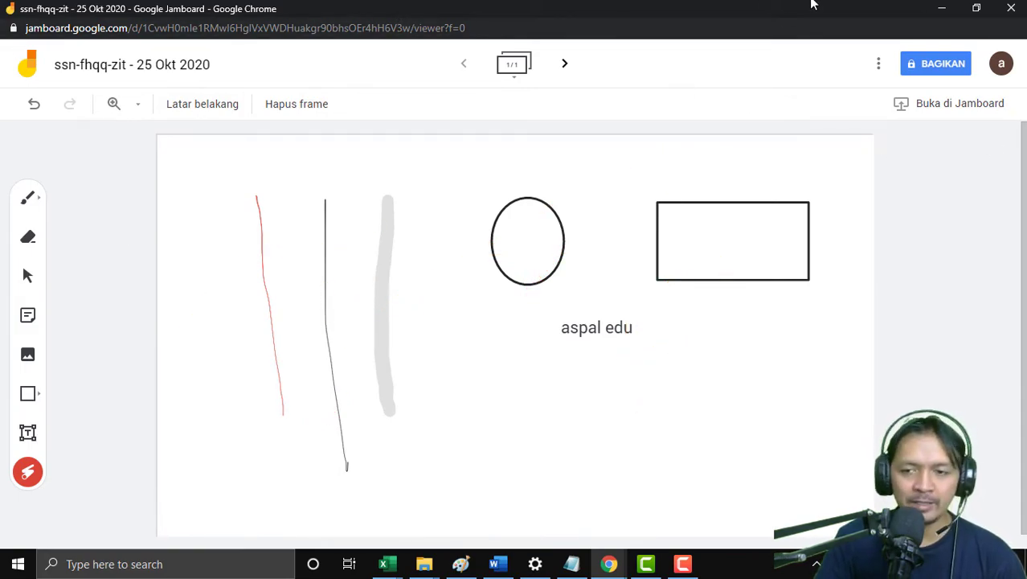
left_click(1013, 8)
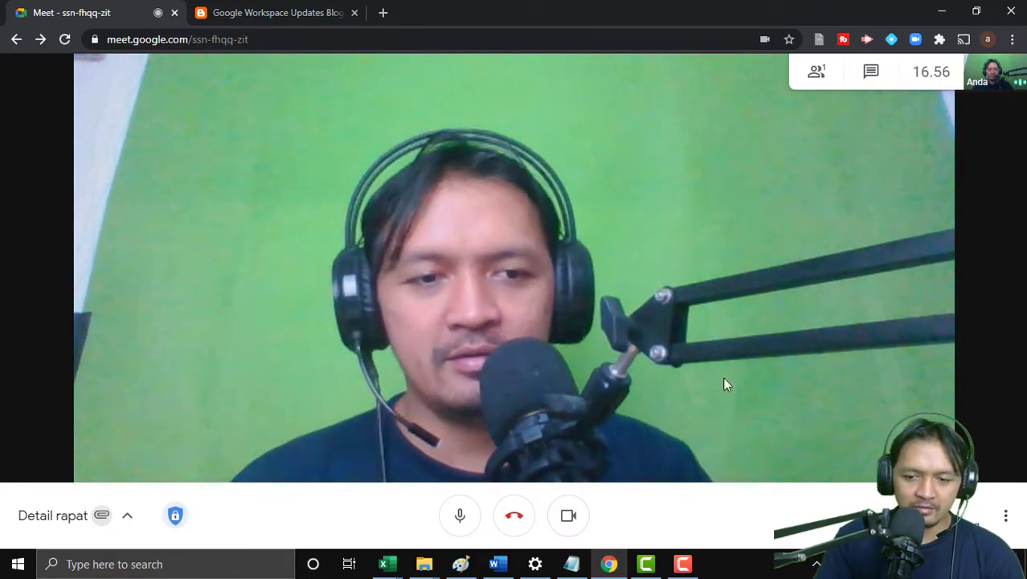
Step: Open the meeting's troubleshooting and help dialog and examine the network stability and system load sections
left_click(1006, 515)
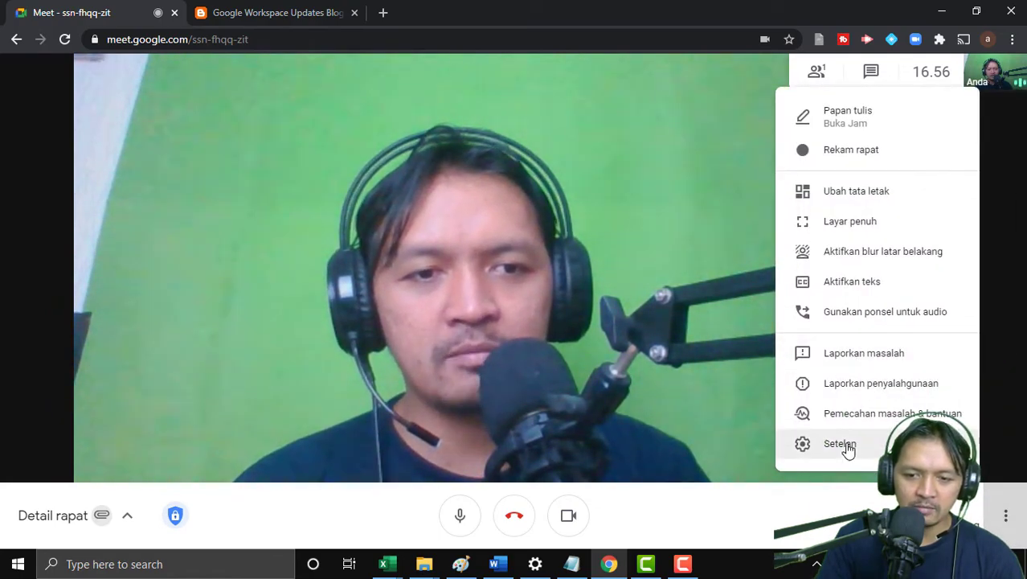
left_click(865, 413)
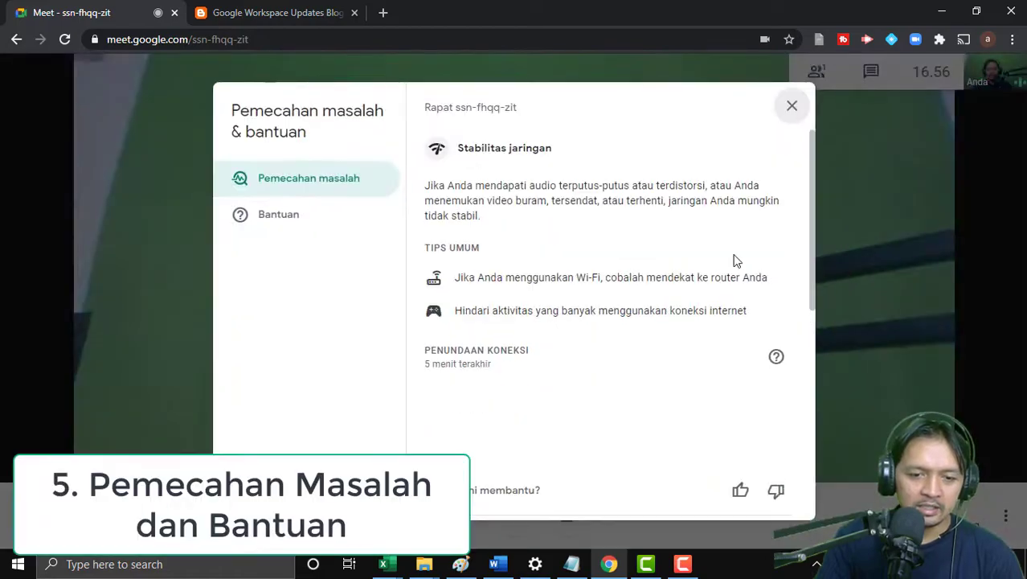
scroll(552, 300, "down", 5)
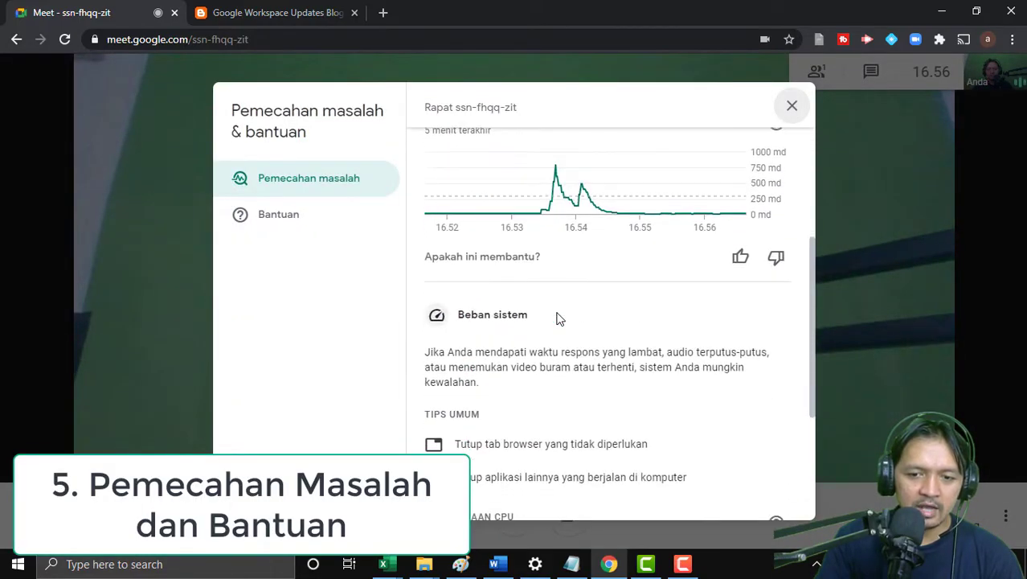
scroll(560, 319, "down", 2)
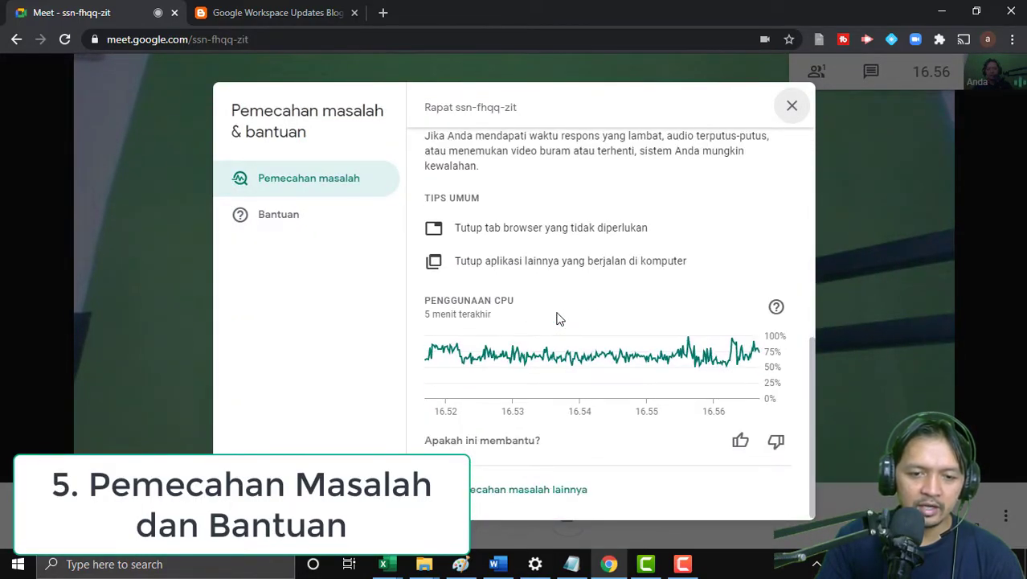
scroll(560, 319, "up", 6)
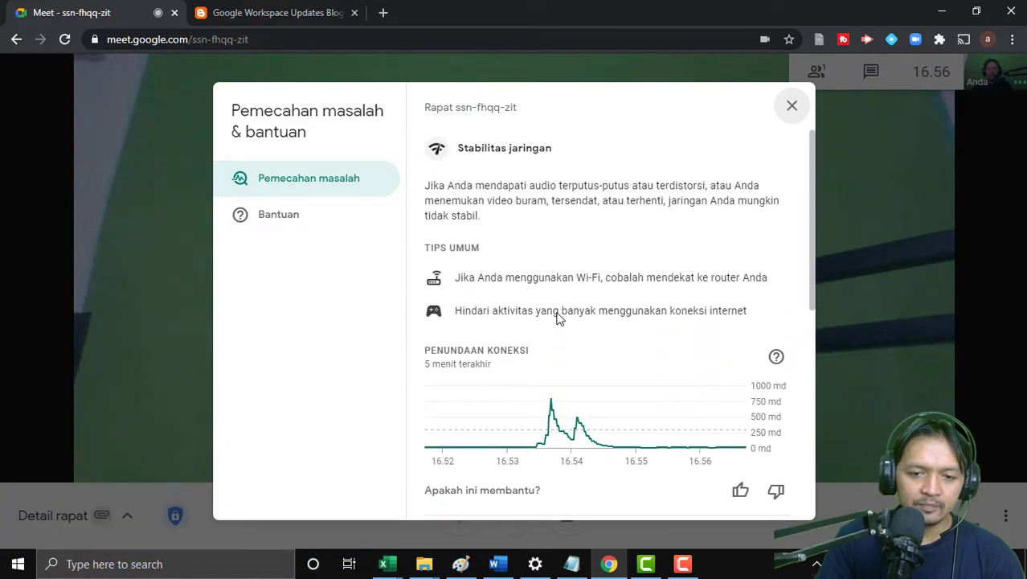
scroll(560, 319, "down", 1)
scroll(615, 333, "down", 3)
scroll(641, 350, "down", 2)
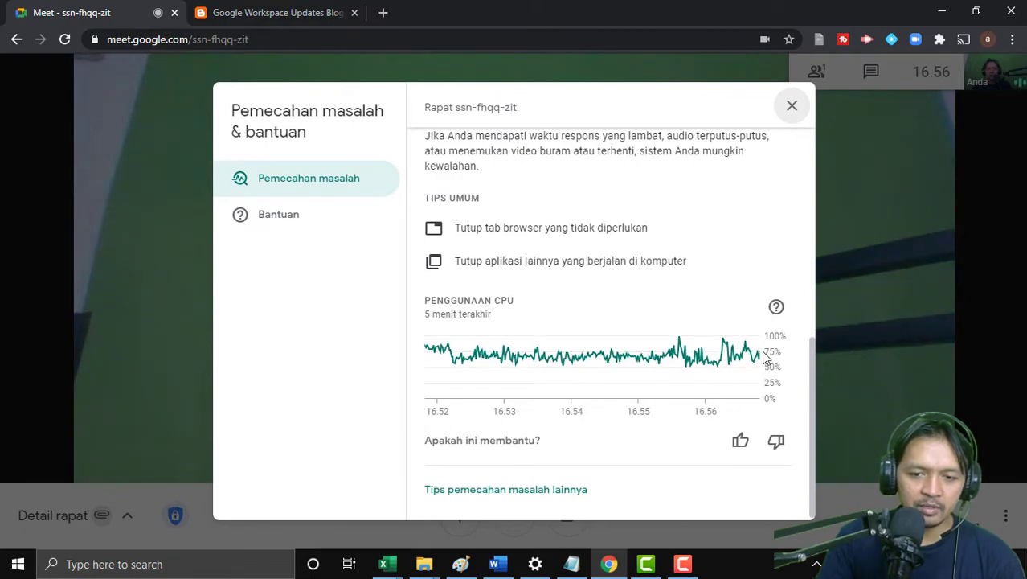
Step: Compare the connection delay graph with the CPU usage graph for the last five minutes, and close the troubleshooting dialog
scroll(763, 357, "up", 4)
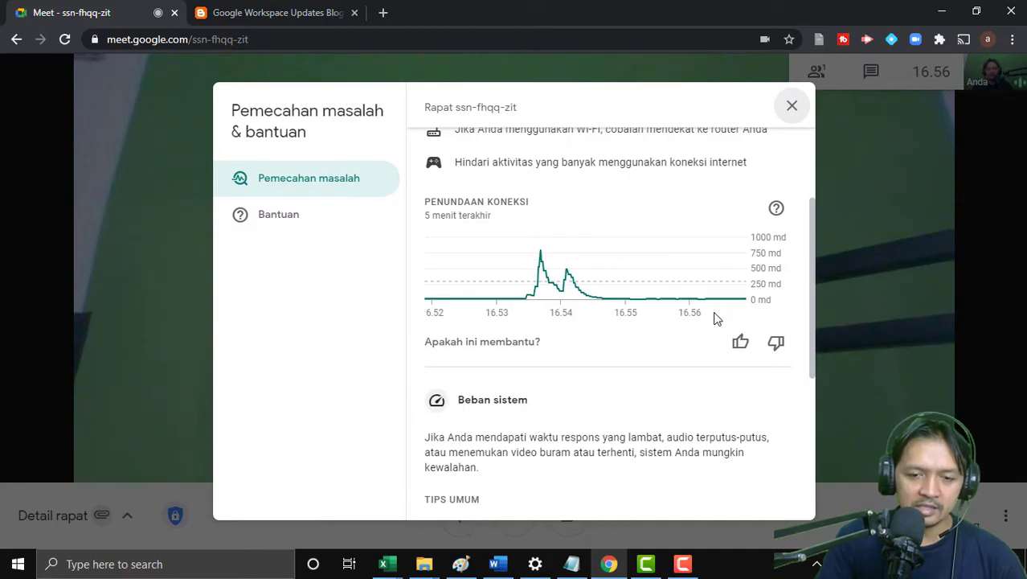
scroll(762, 388, "down", 4)
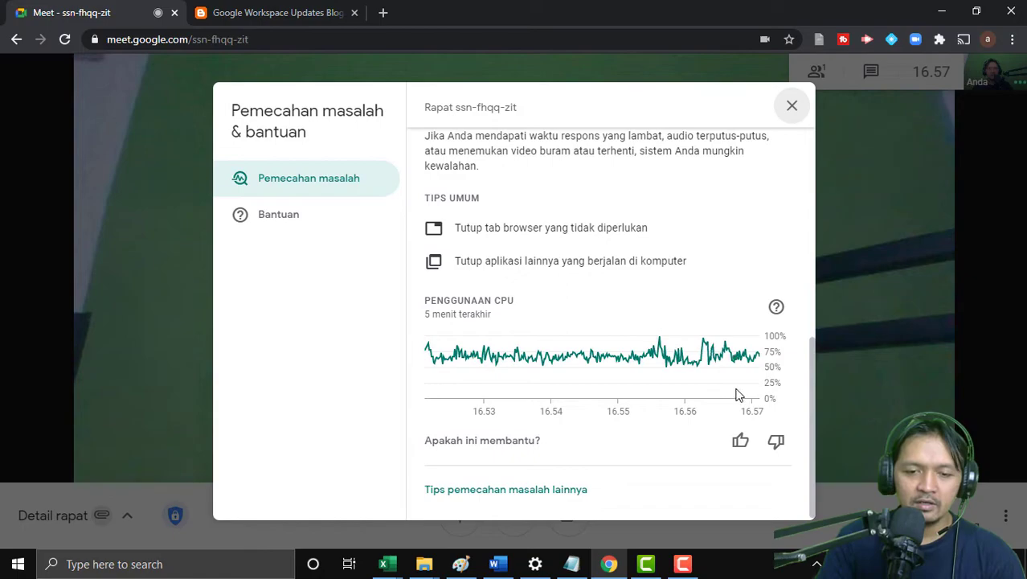
scroll(738, 395, "up", 3)
scroll(736, 395, "down", 2)
scroll(737, 393, "up", 5)
scroll(736, 394, "down", 6)
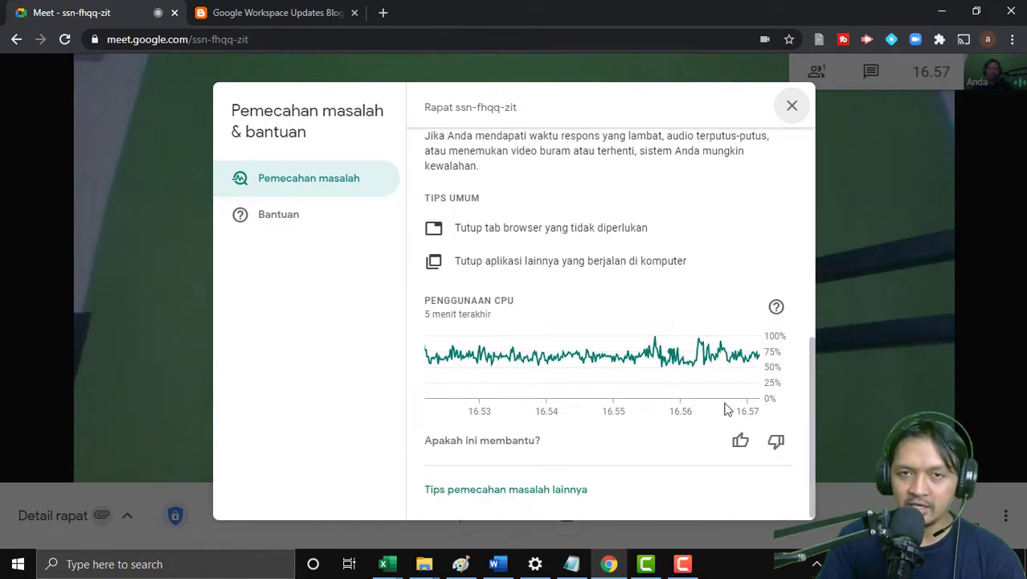
scroll(534, 390, "up", 5)
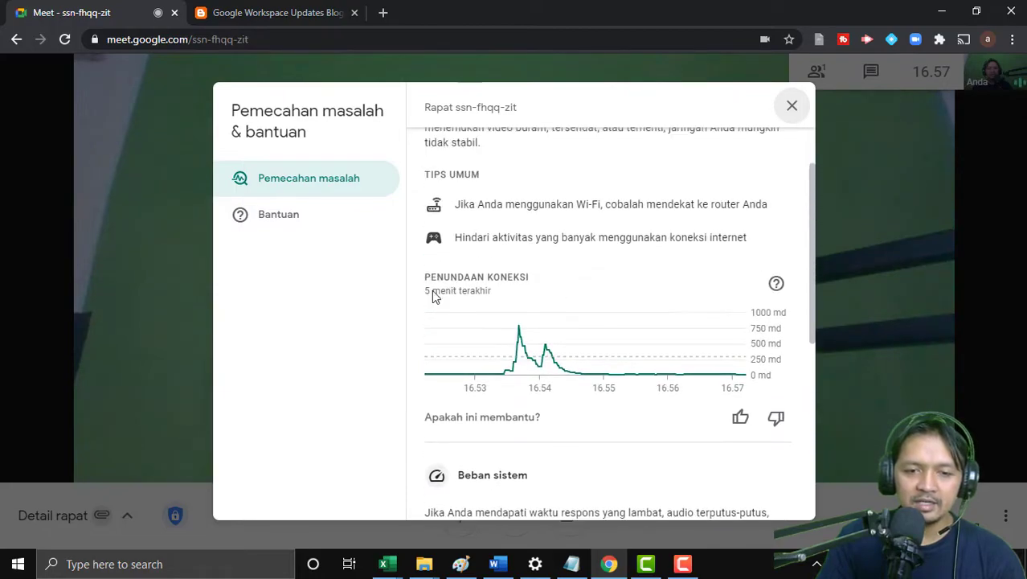
left_click(793, 107)
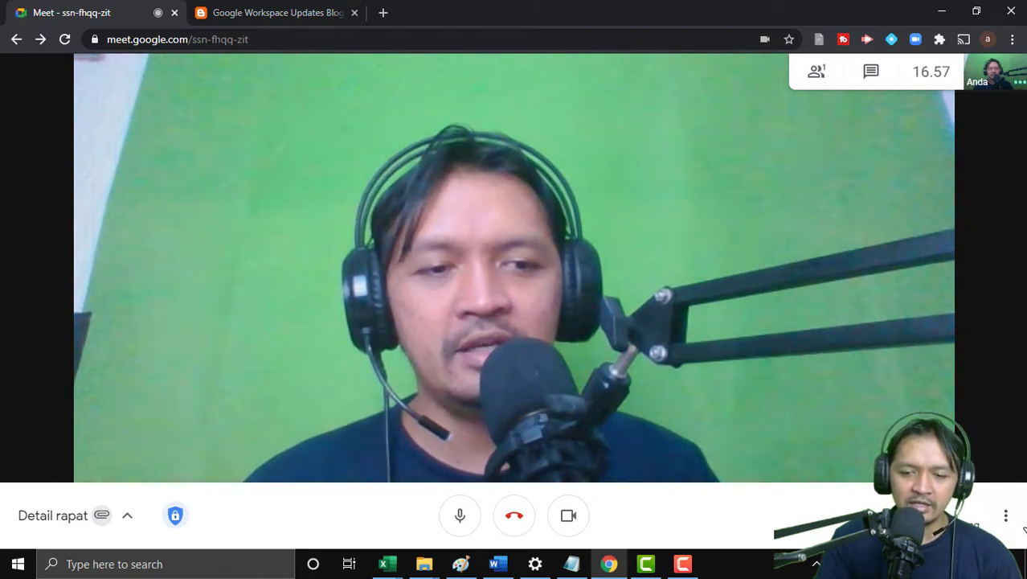
left_click(1006, 515)
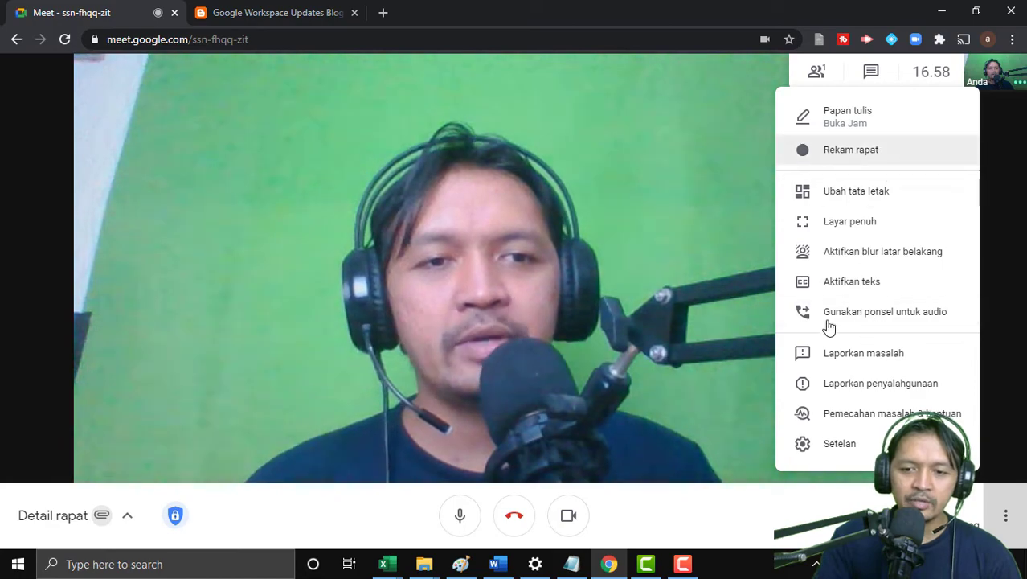
left_click(683, 186)
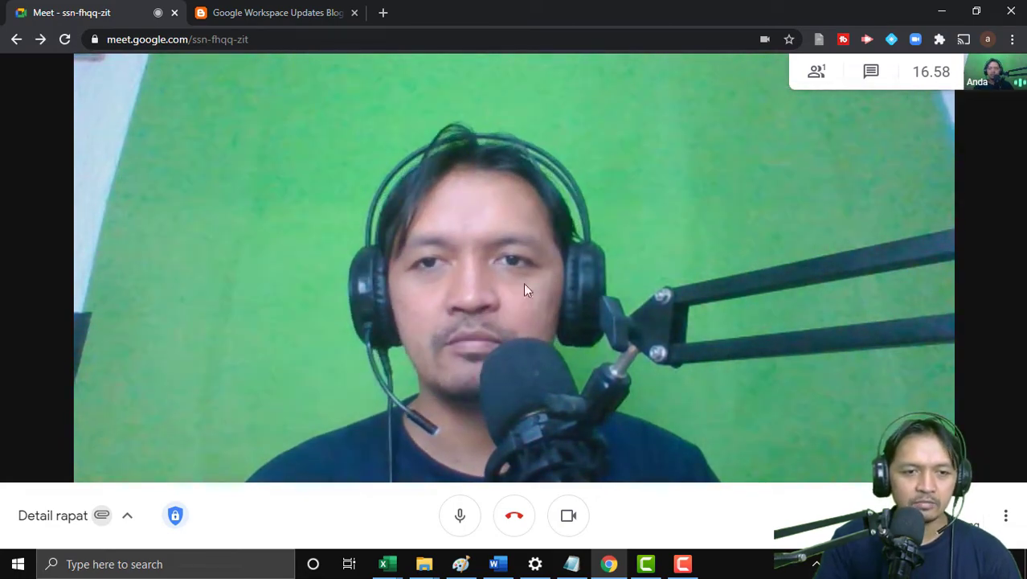
Step: Review the breakout rooms article on the Google Workspace Updates blog, open its screenshot at full size, and return to the meeting
left_click(291, 12)
scroll(485, 408, "down", 8)
scroll(485, 408, "up", 4)
left_click(552, 238)
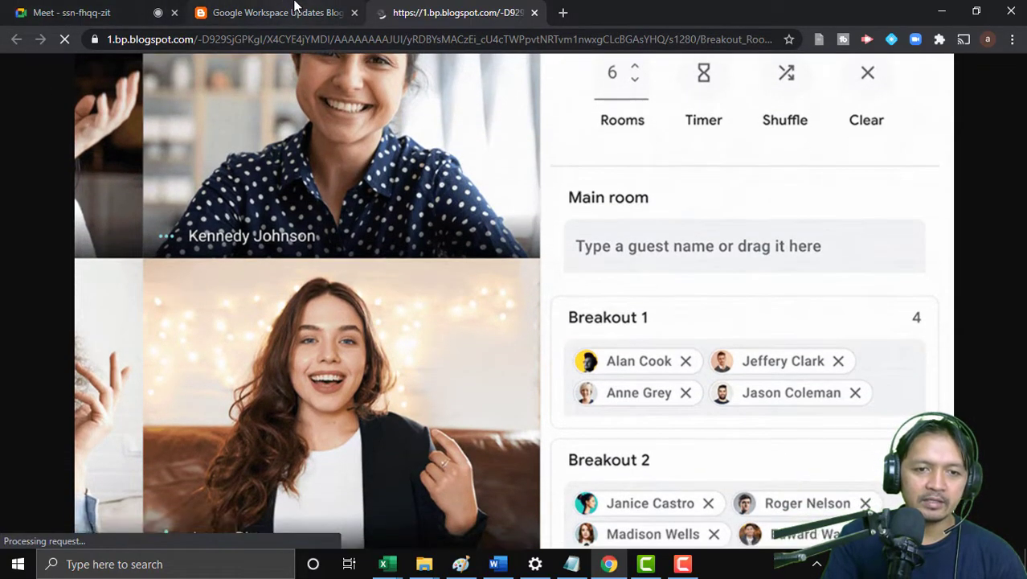
left_click(296, 11)
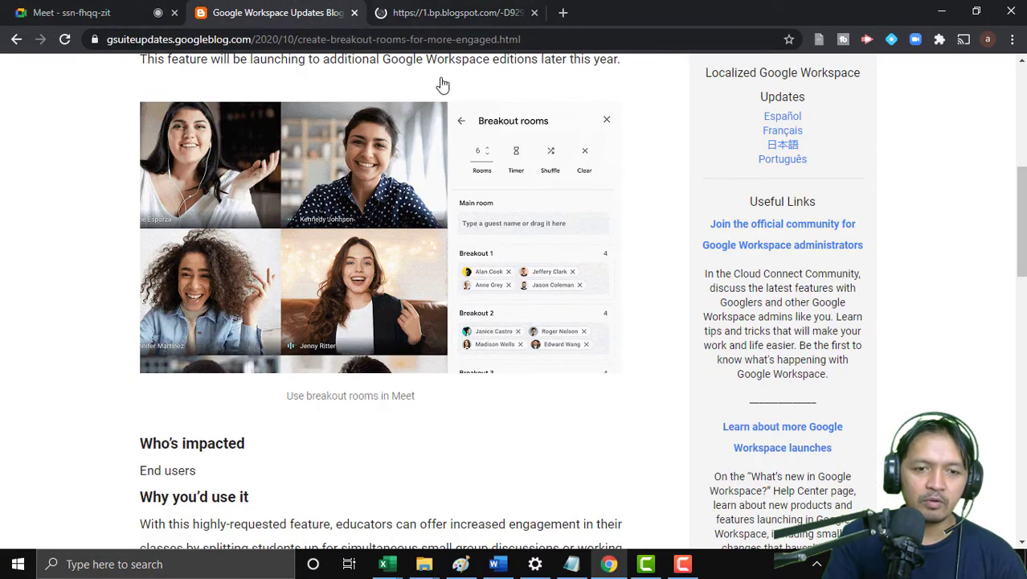
scroll(481, 333, "up", 10)
left_click(366, 21)
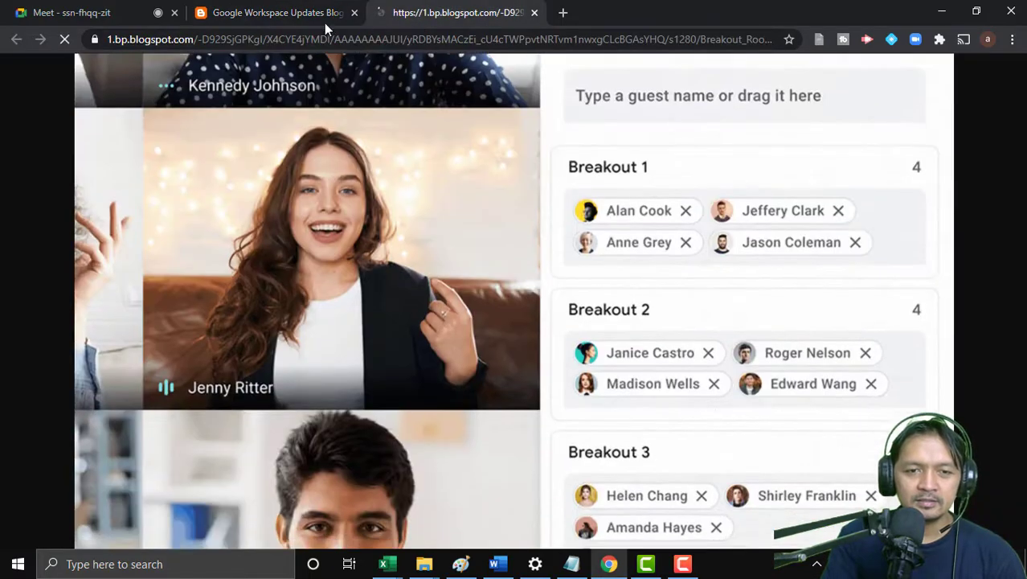
left_click(111, 8)
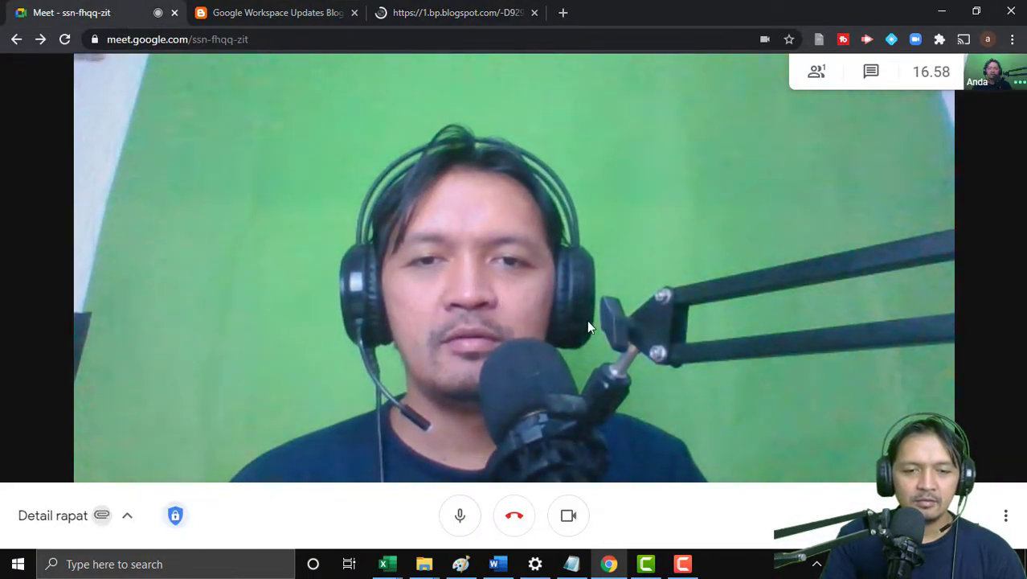